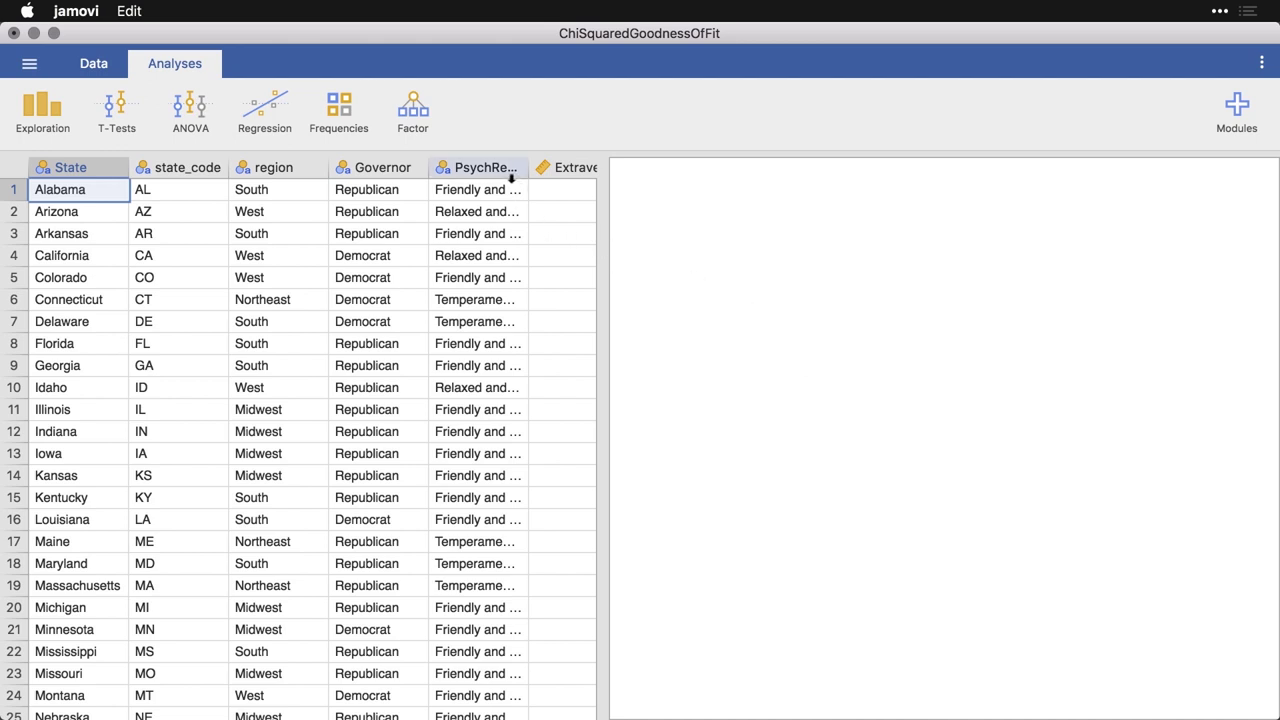
Select the PsychRegions column in the ChiSquaredGoodnessOfFit dataset.
click(488, 168)
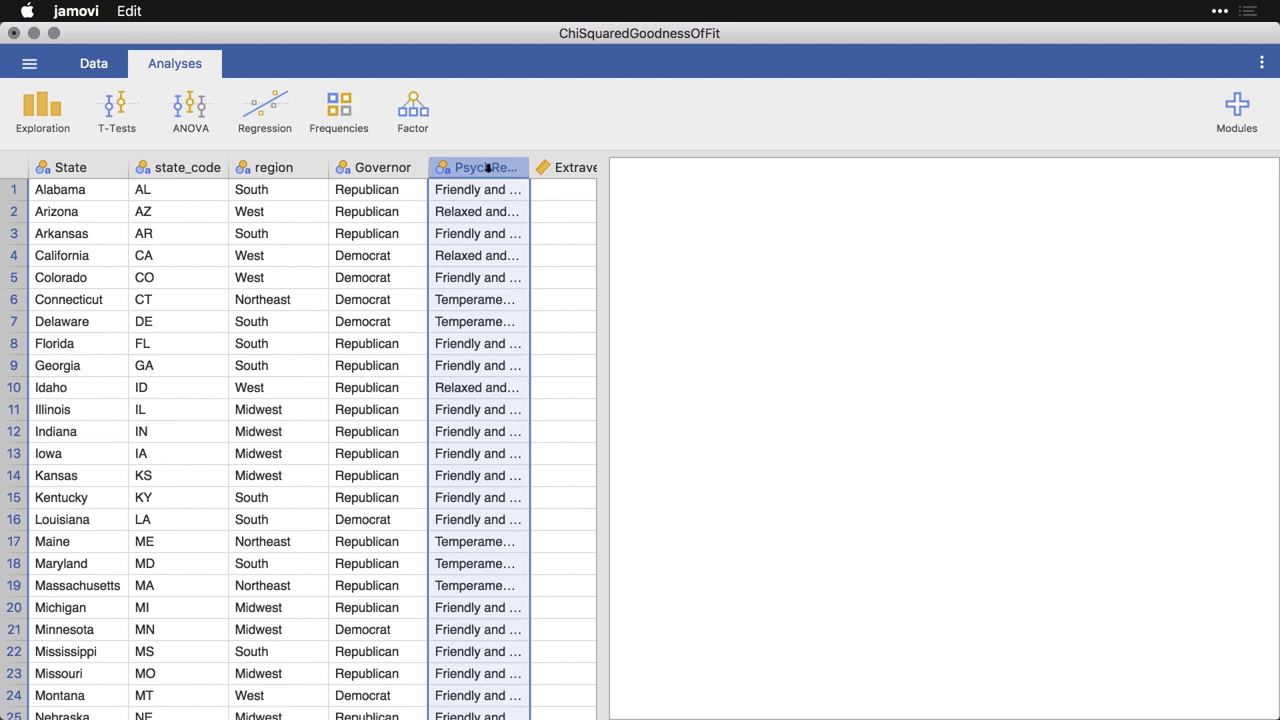
Start a Descriptives analysis with PsychRegions as the variable.
click(38, 117)
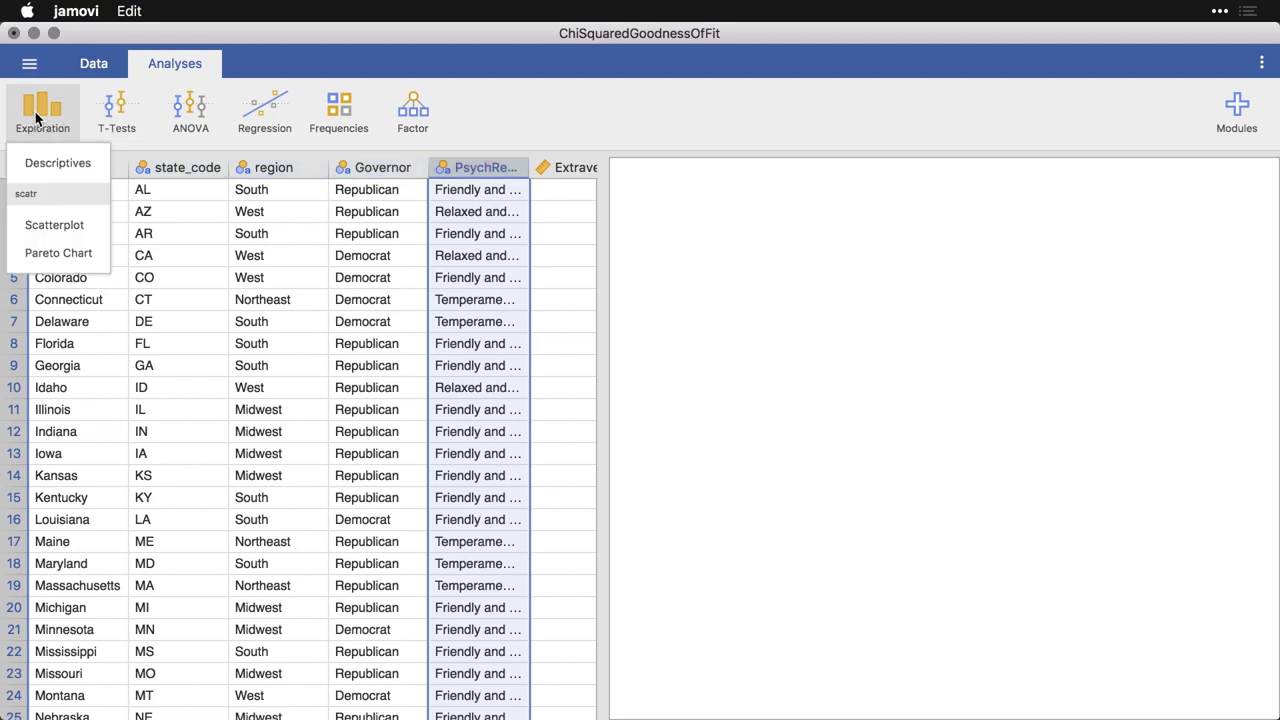
click(52, 164)
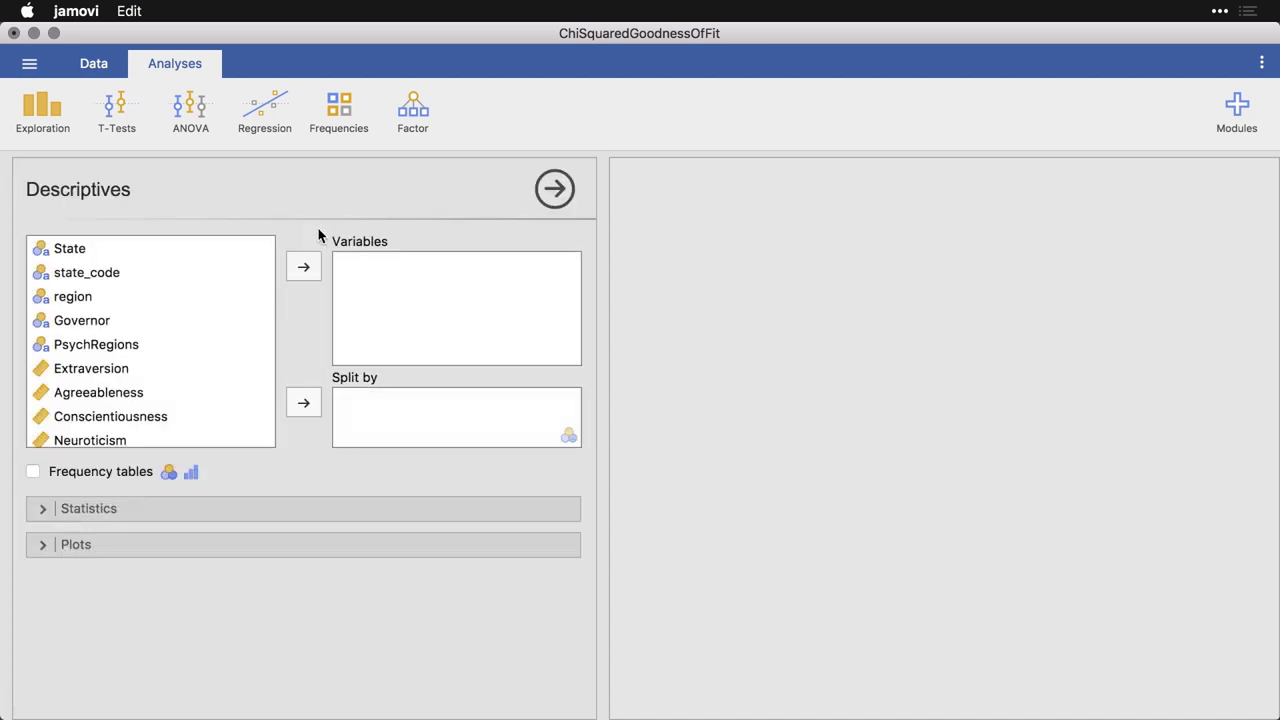
click(157, 350)
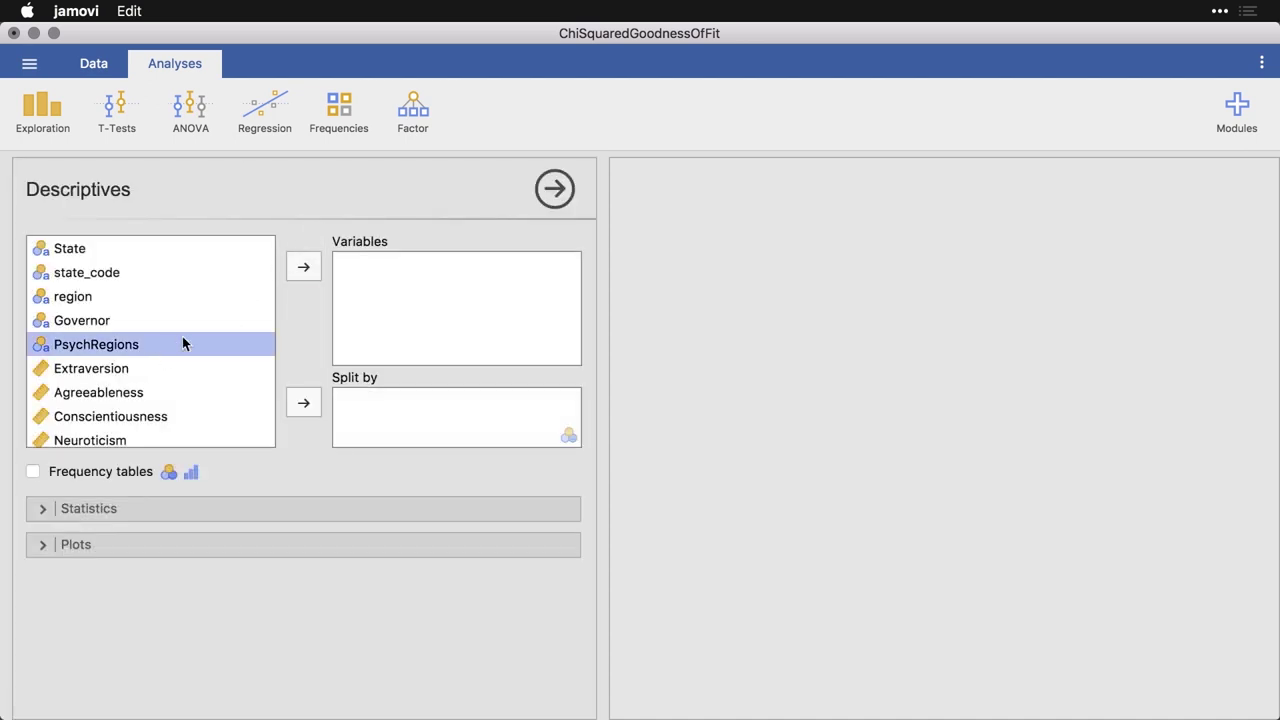
click(305, 269)
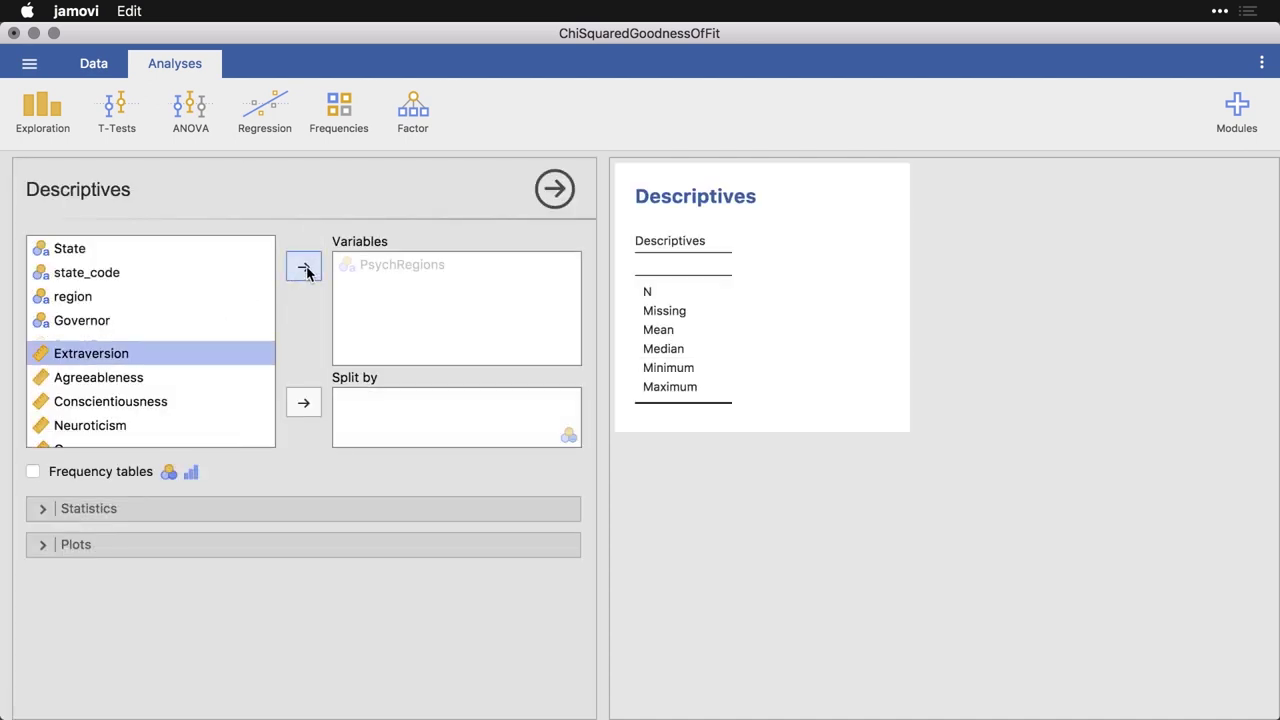
Remove Mean, Median, Minimum and Maximum, leaving only N and Missing.
click(51, 513)
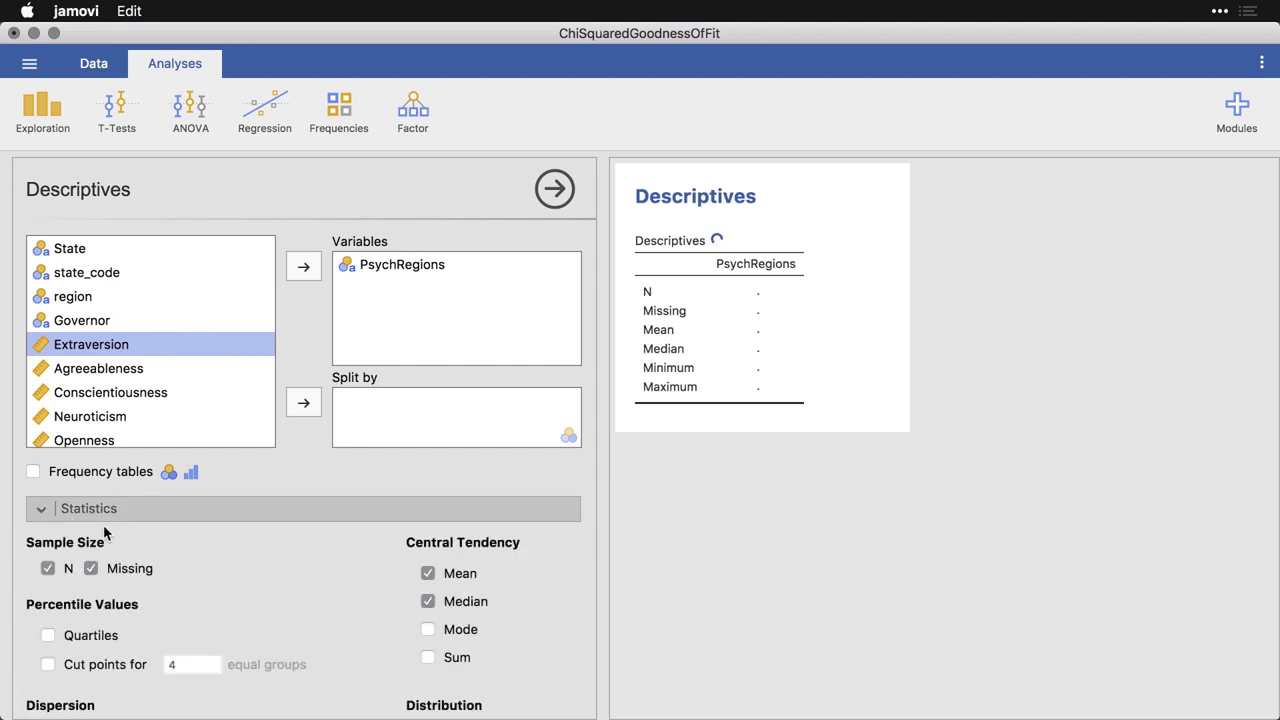
click(427, 573)
click(428, 601)
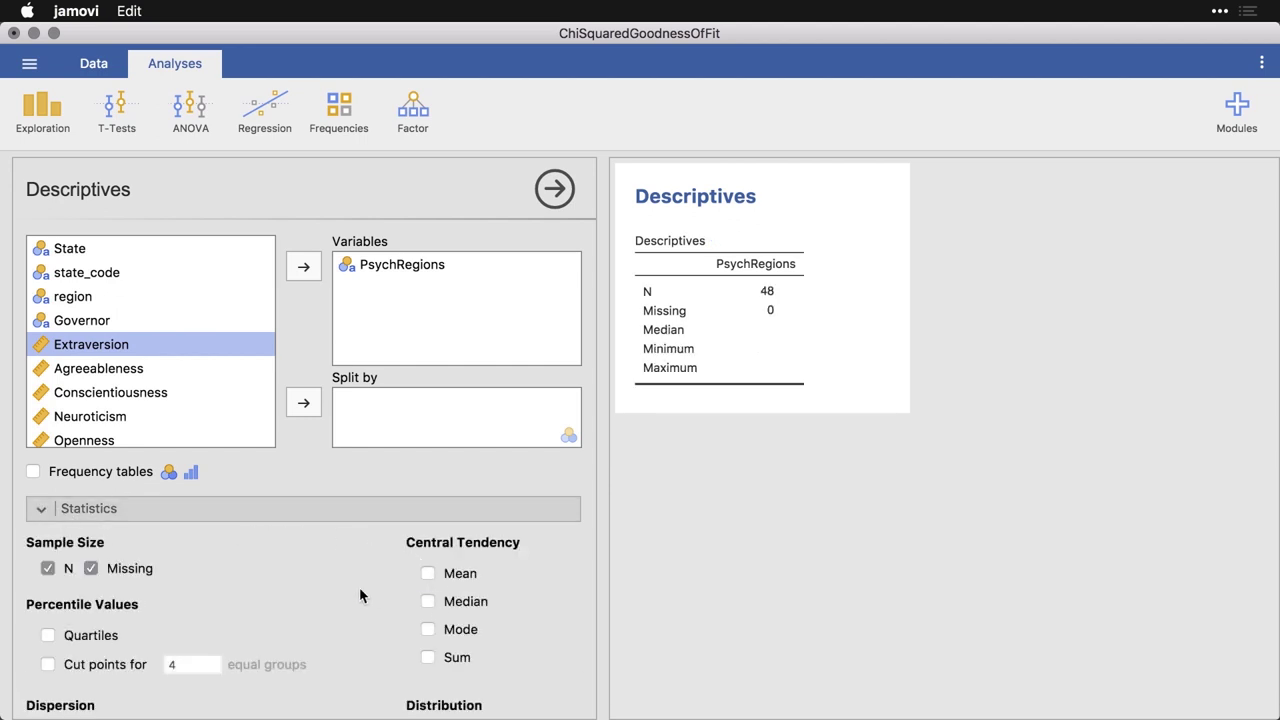
scroll(359, 587, down, 5)
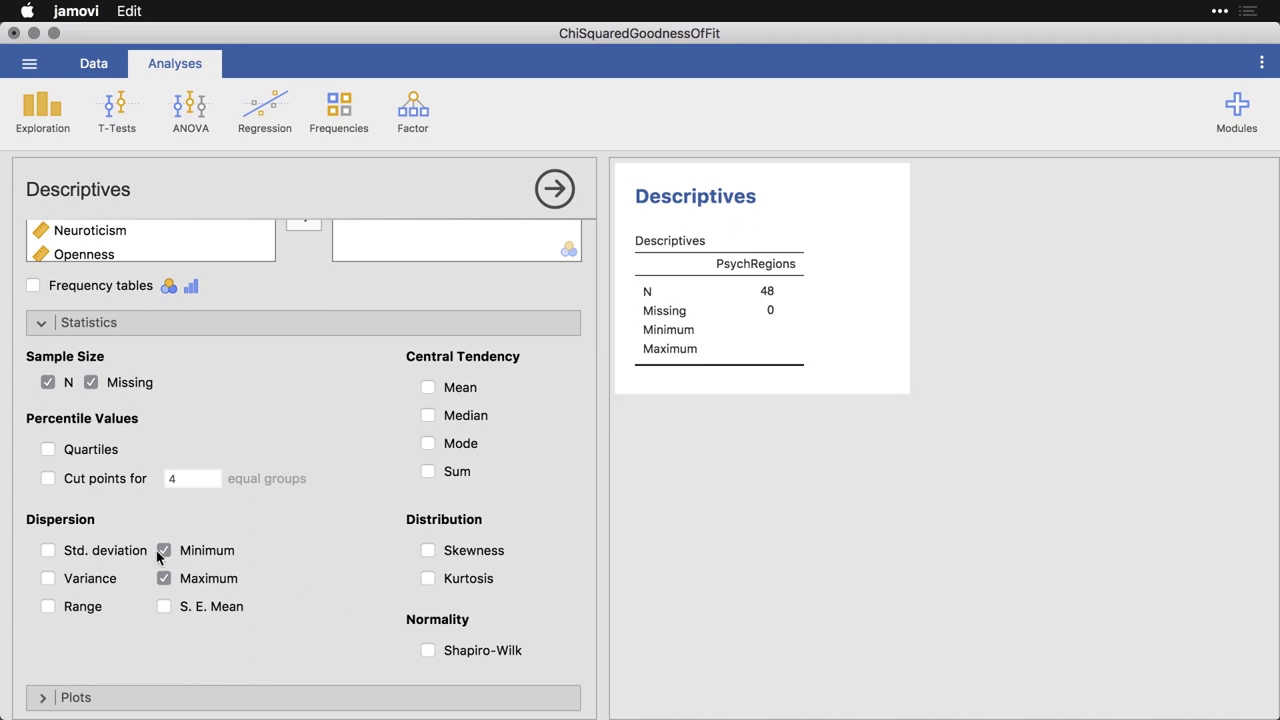
click(164, 578)
click(164, 553)
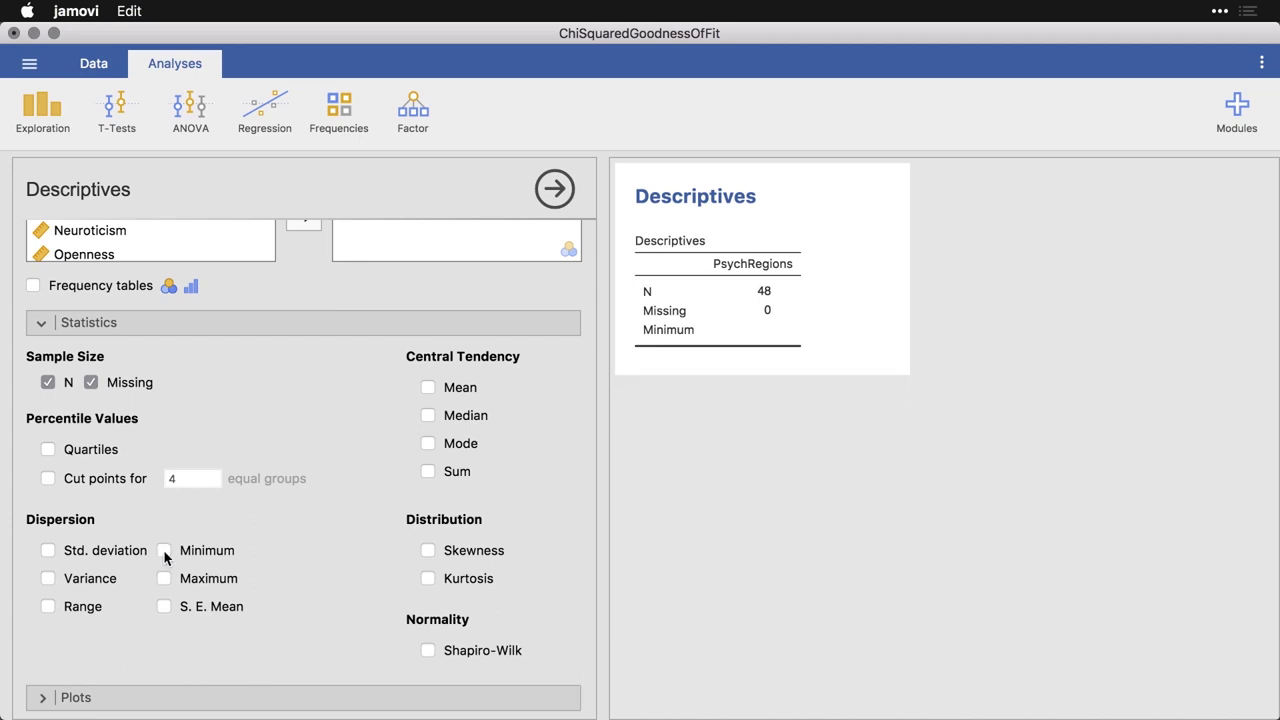
click(41, 323)
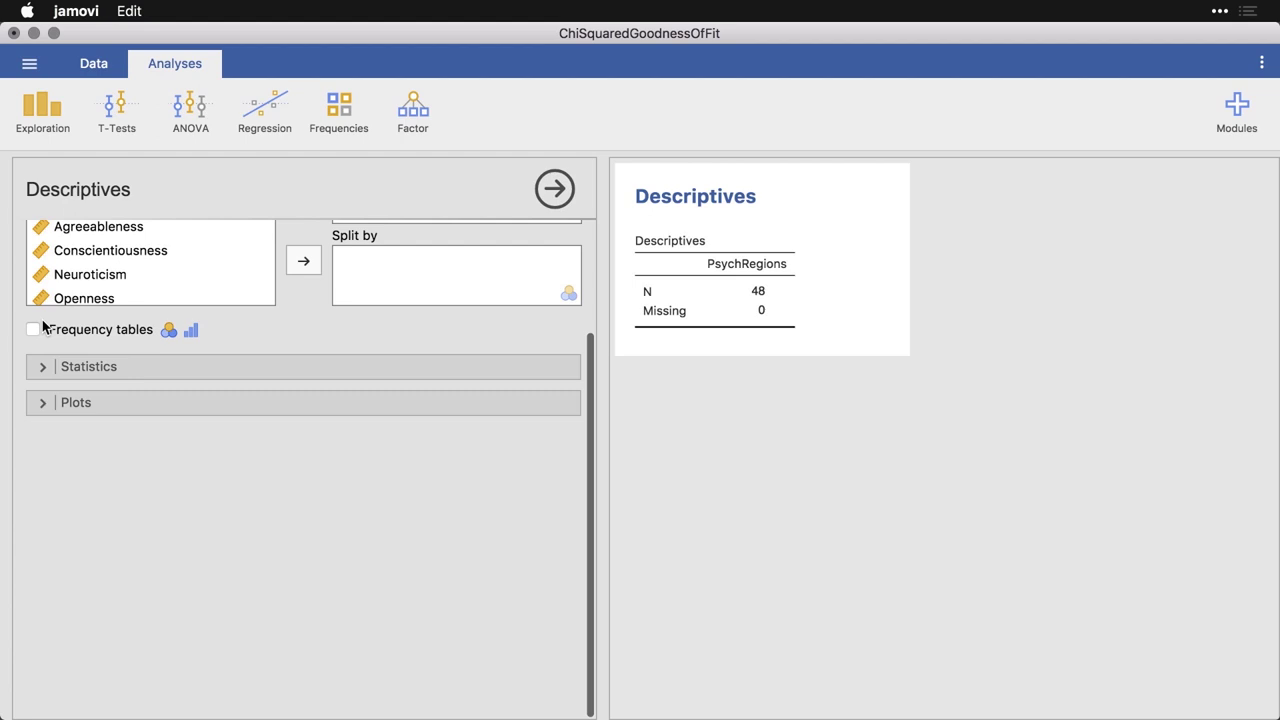
Add a PsychRegions frequency table and a bar plot of counts (about 24, 10, 14) to Descriptives.
click(33, 330)
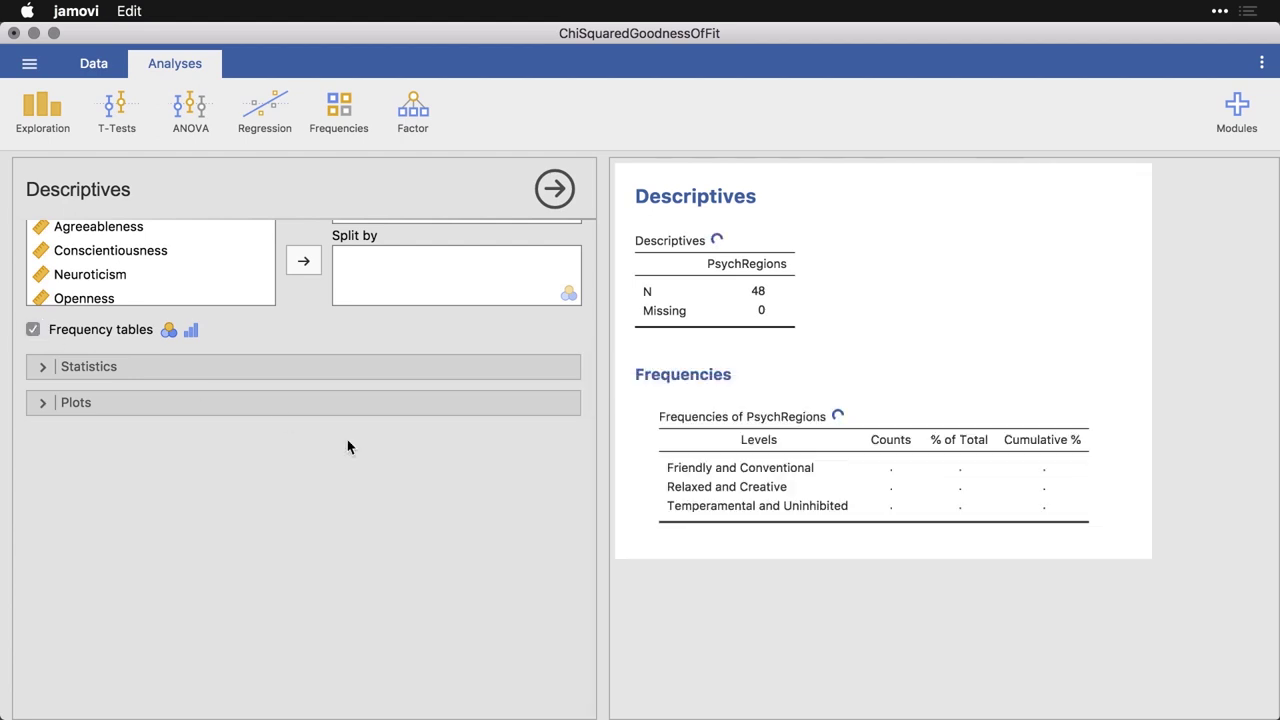
click(41, 403)
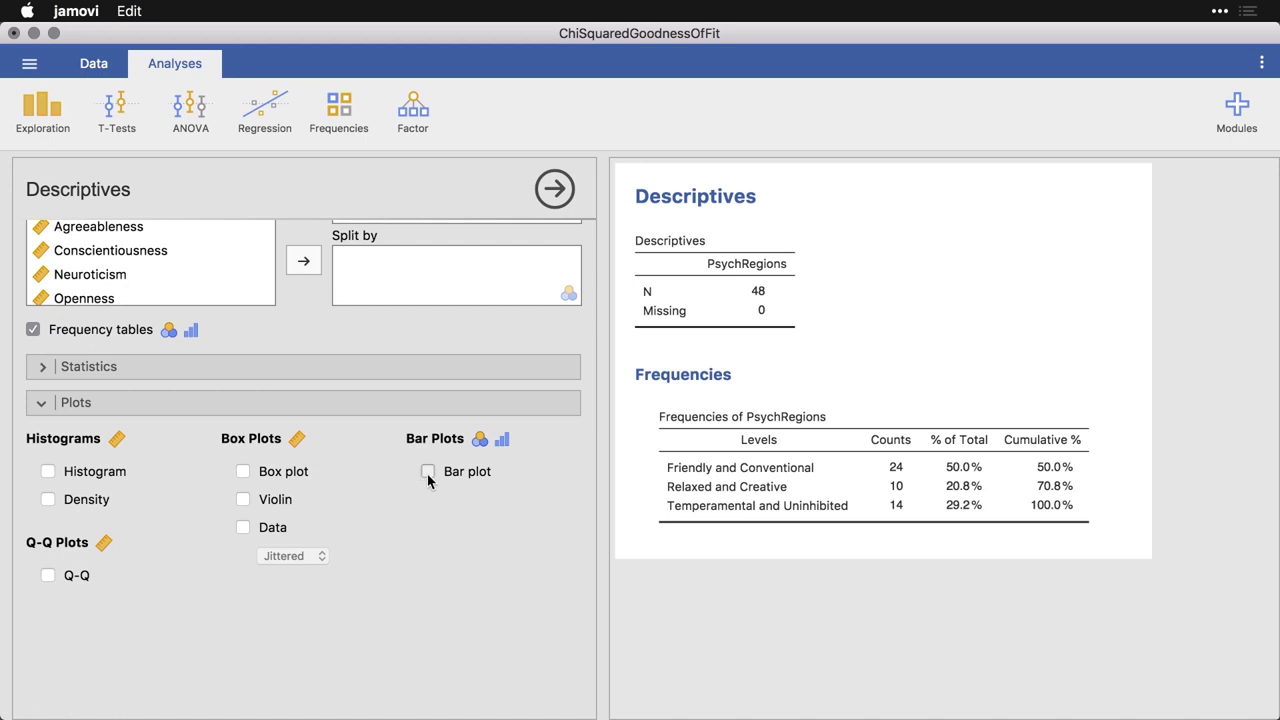
click(428, 473)
click(43, 403)
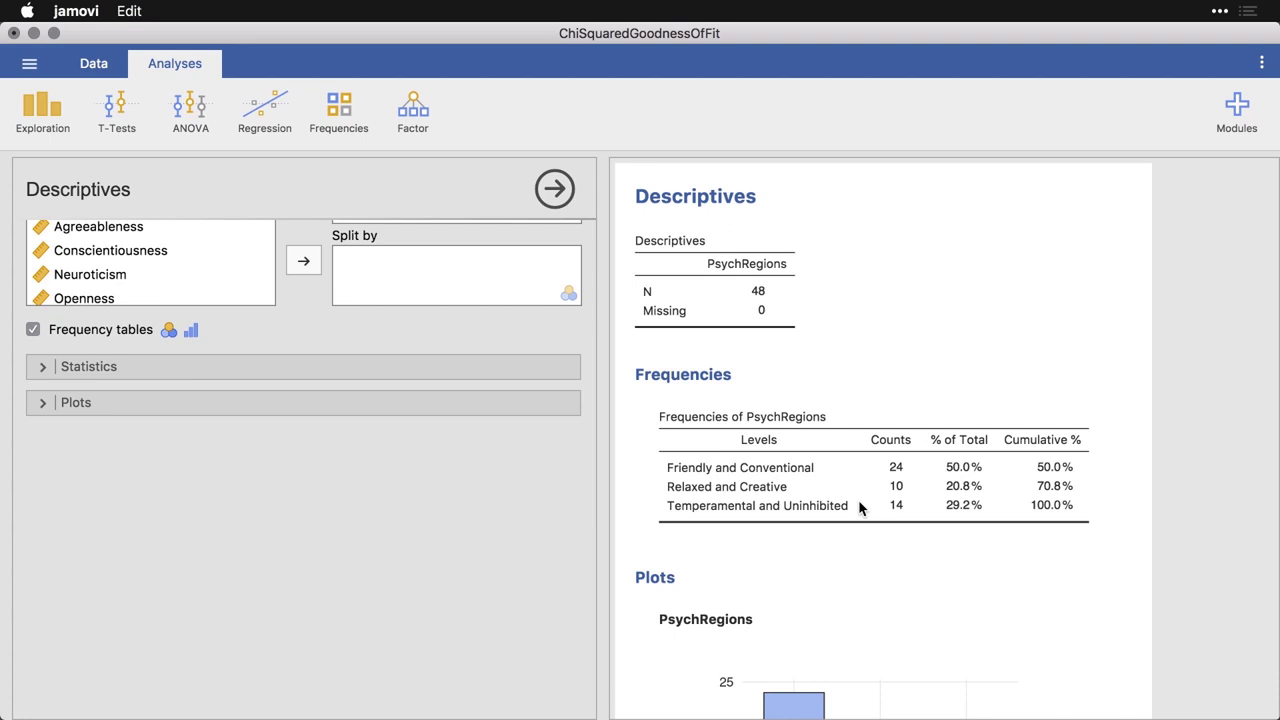
scroll(859, 508, down, 5)
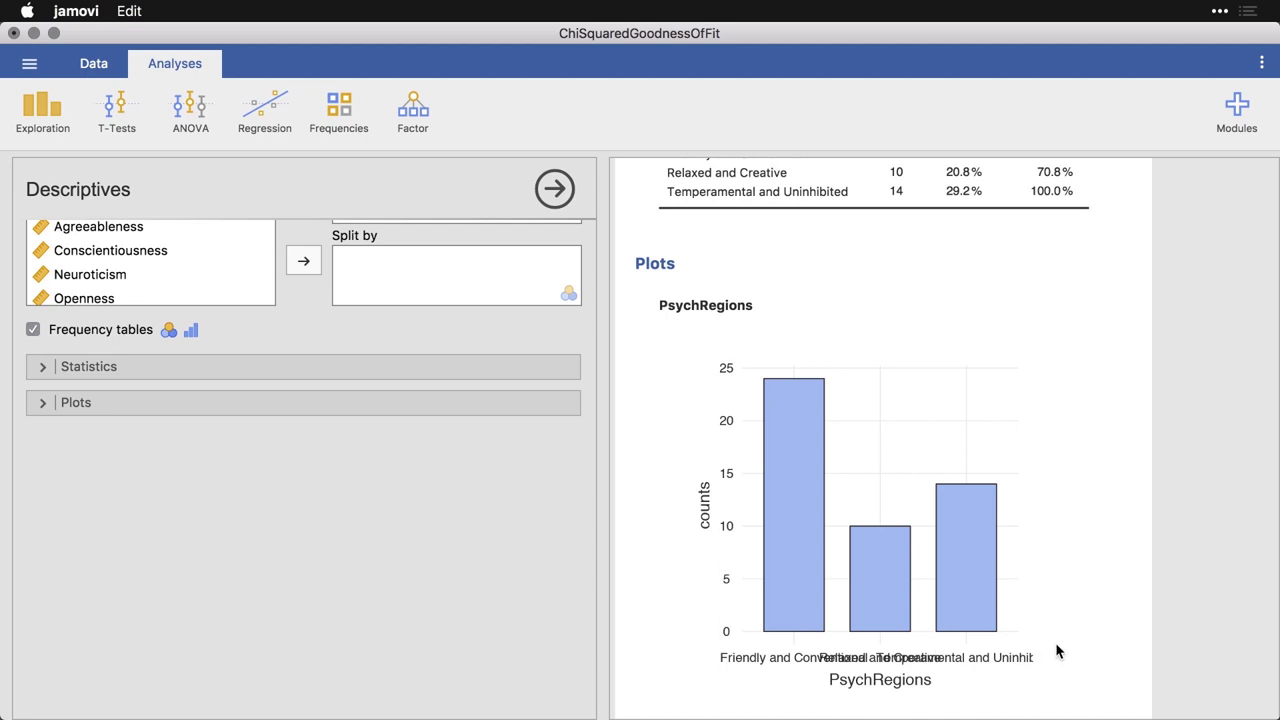
scroll(1056, 650, up, 2)
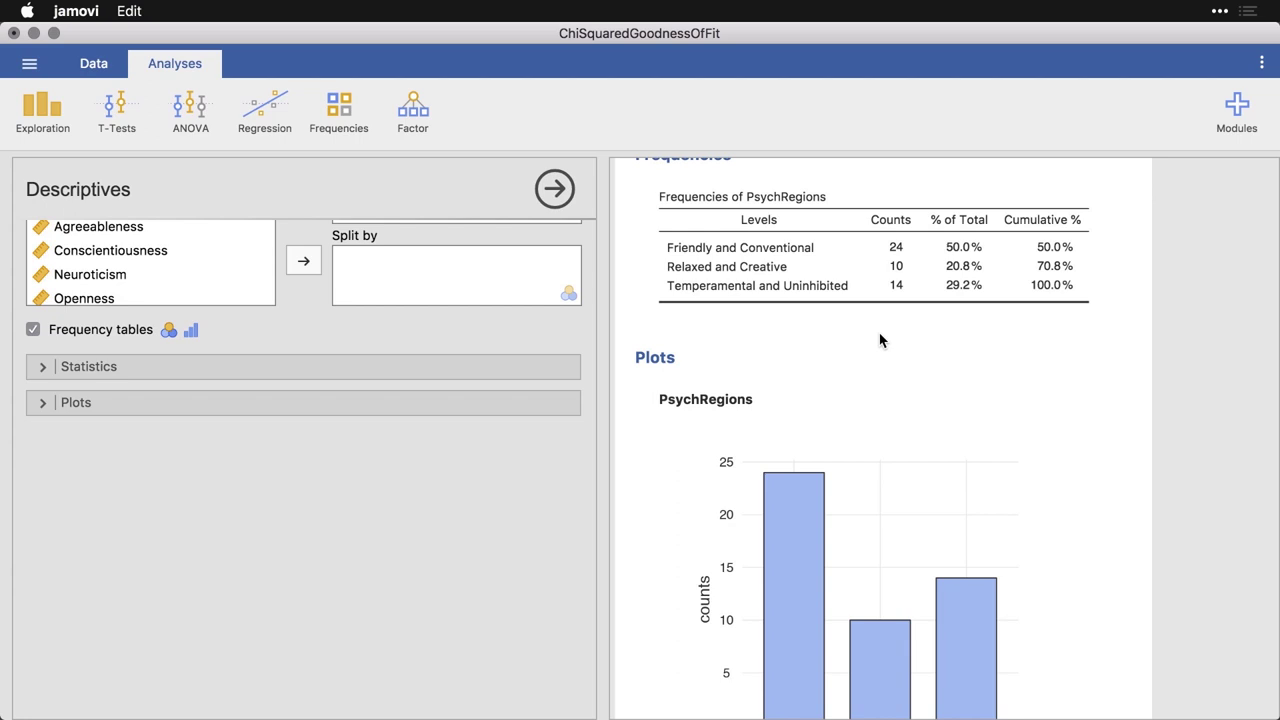
scroll(826, 332, down, 1)
scroll(826, 332, down, 1)
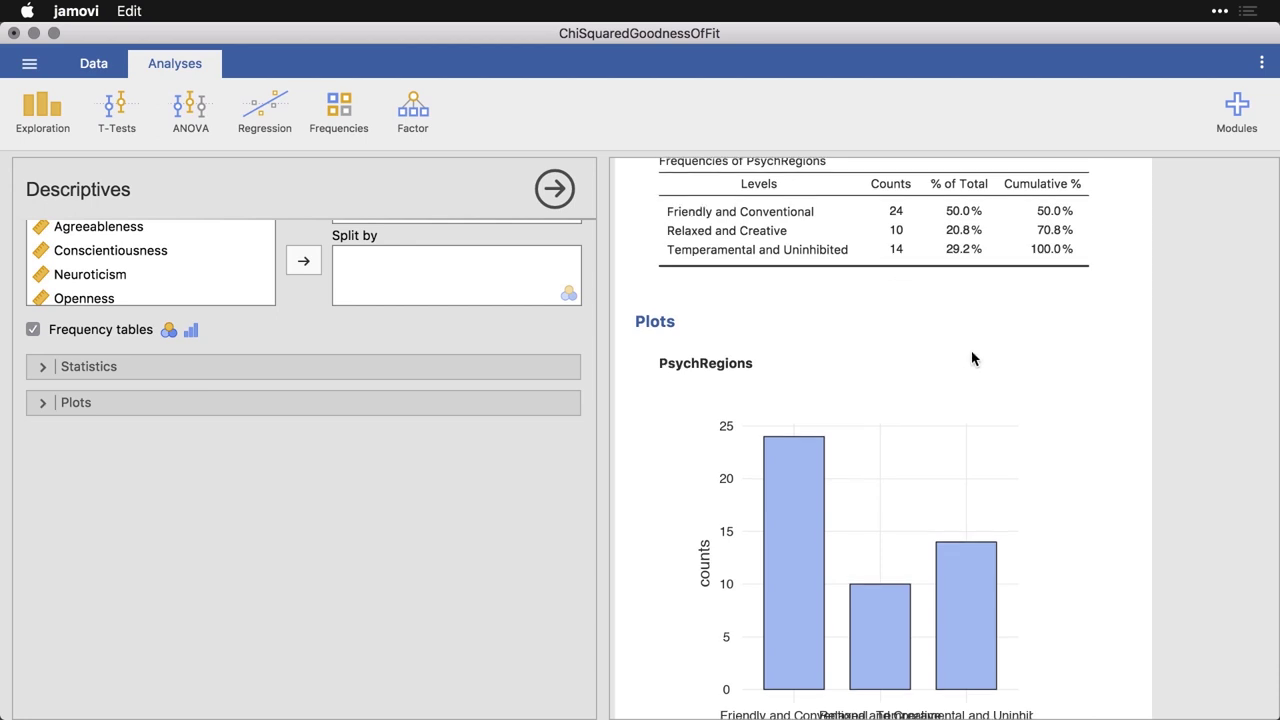
scroll(972, 358, down, 3)
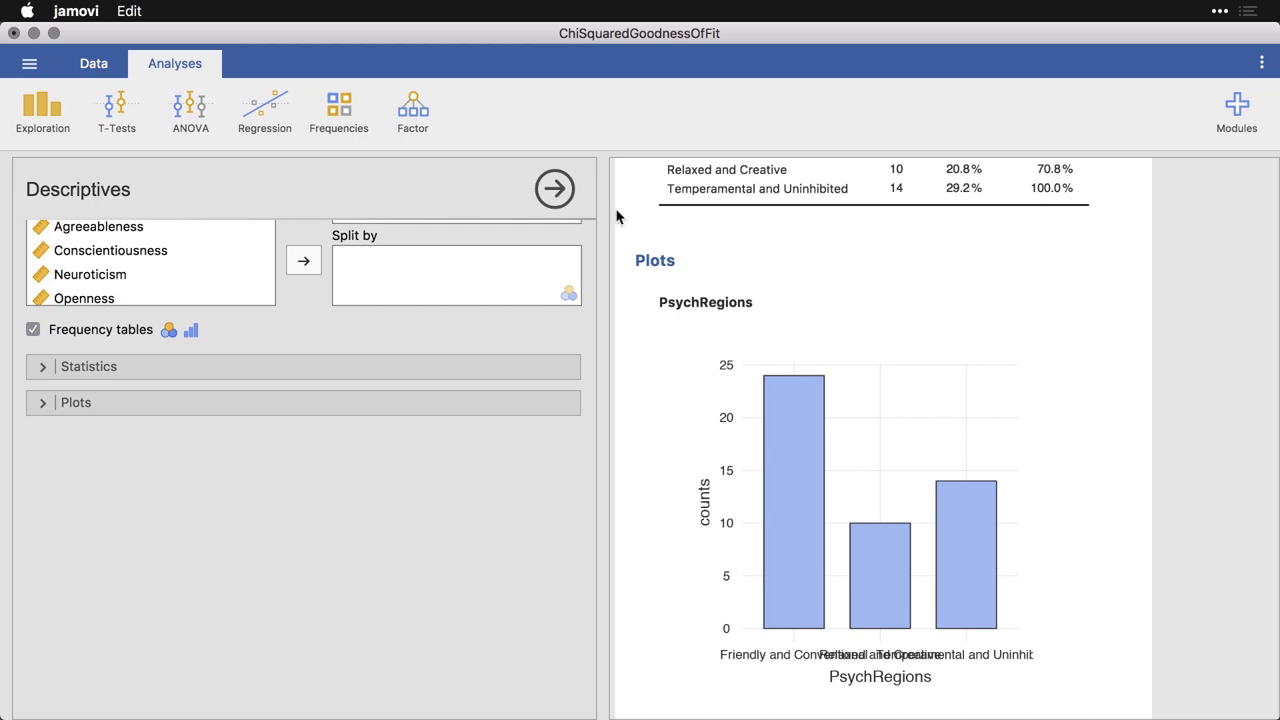
Close the Descriptives options and show the Frequencies analyses menu.
click(561, 188)
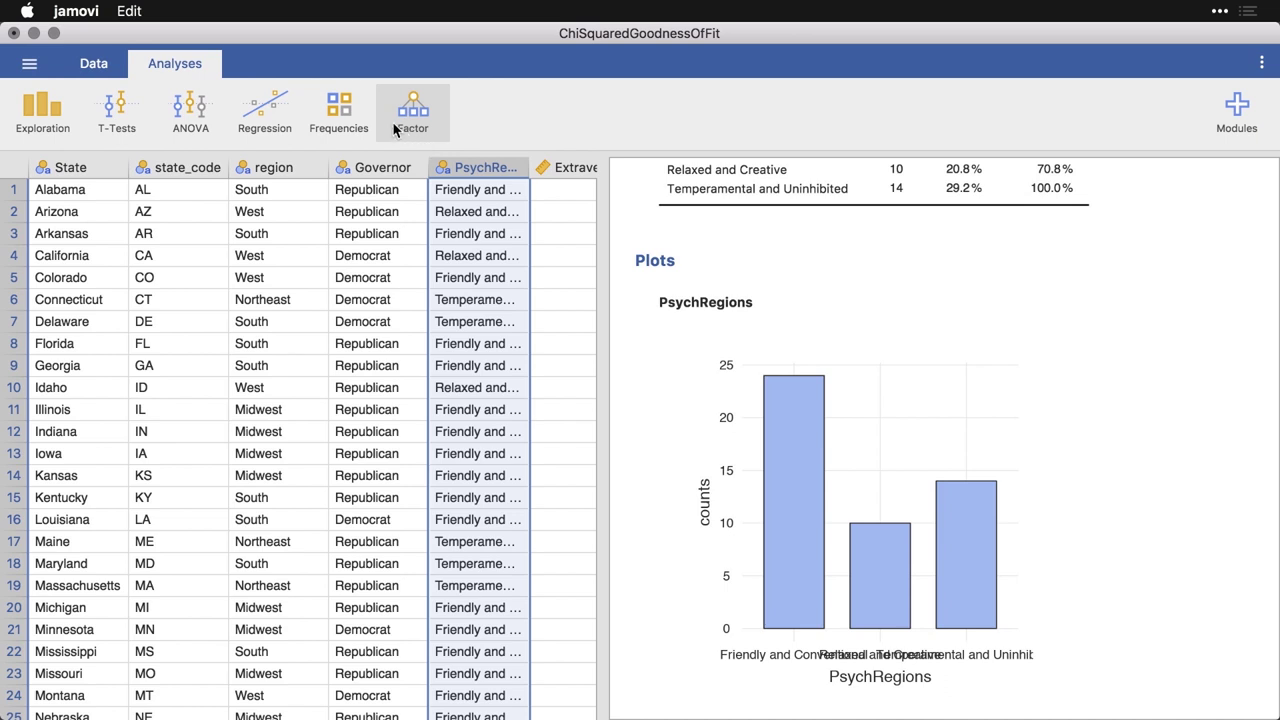
click(350, 115)
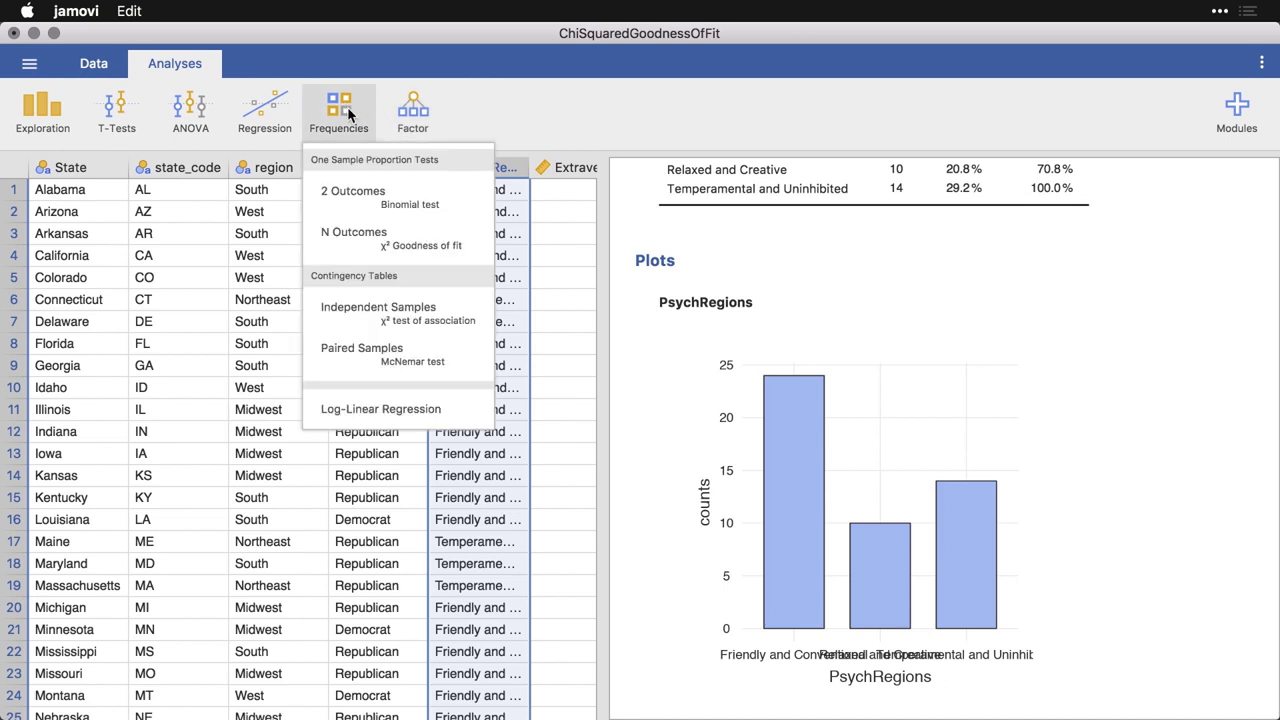
Run an N Outcomes χ² goodness-of-fit test on PsychRegions (χ² 6.50, df 2, p 0.039).
click(440, 238)
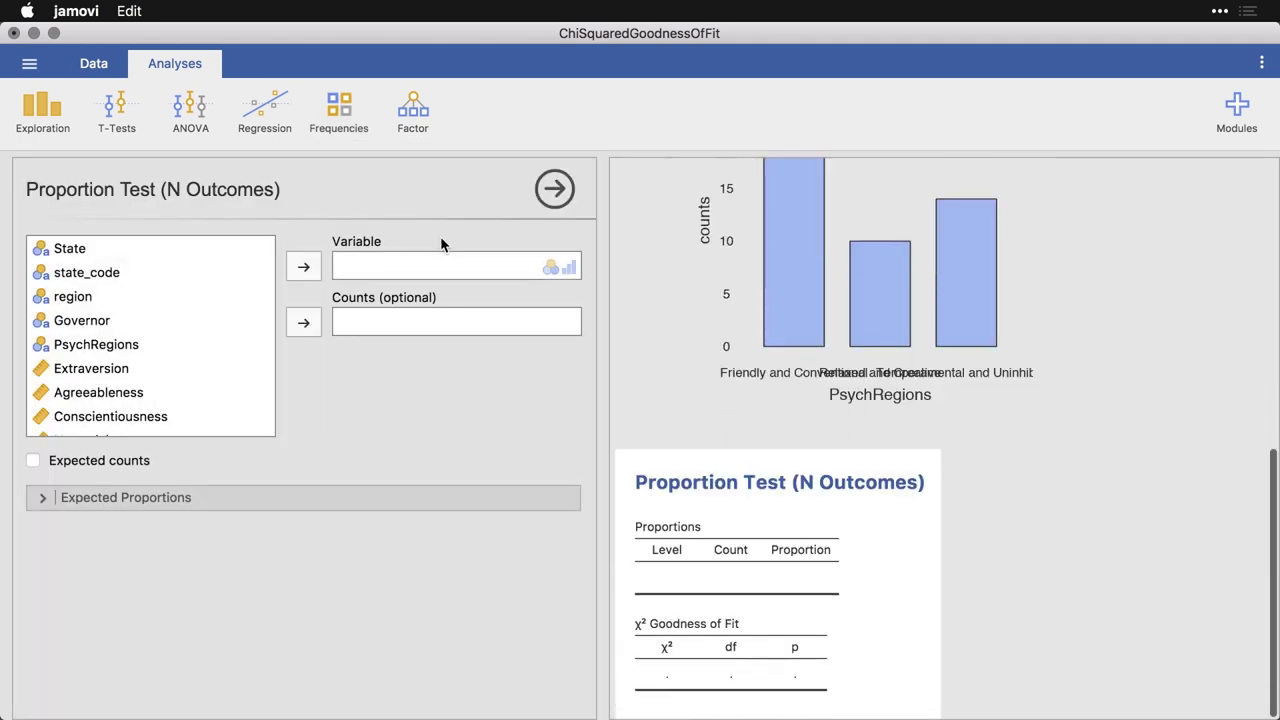
click(123, 347)
click(303, 270)
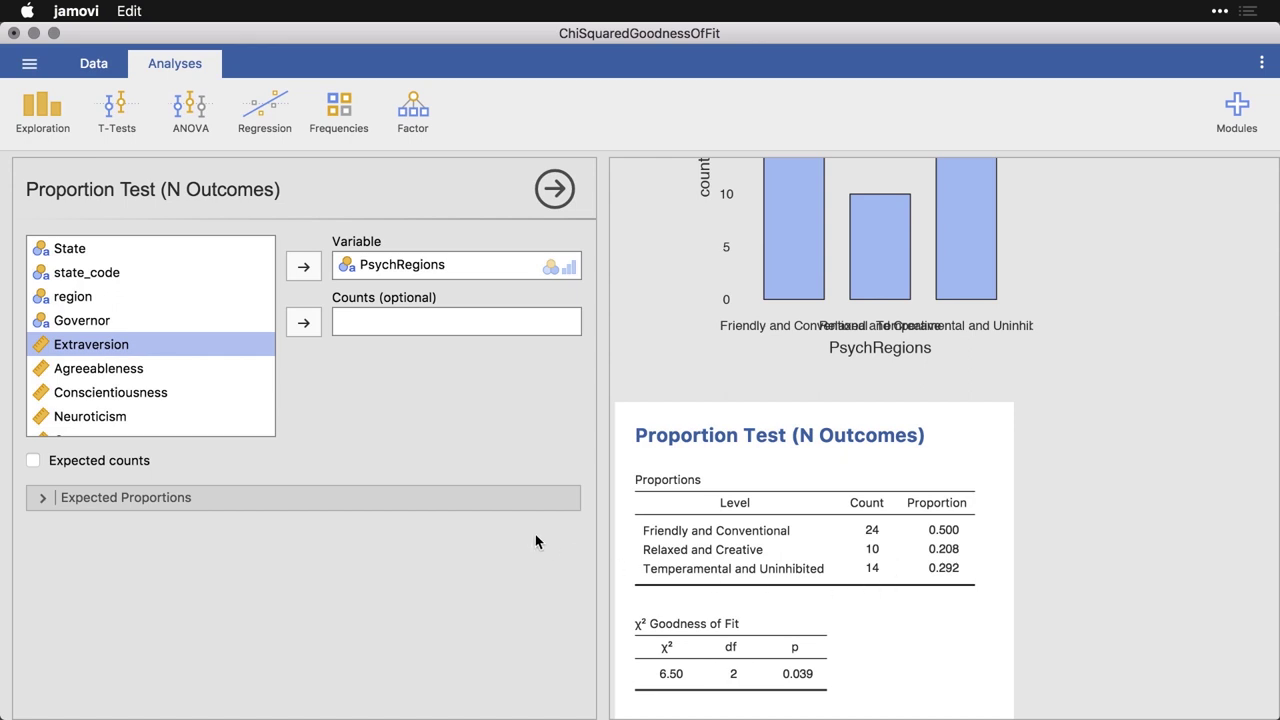
Show expected counts of 16 per PsychRegions level, then close the test options.
click(34, 461)
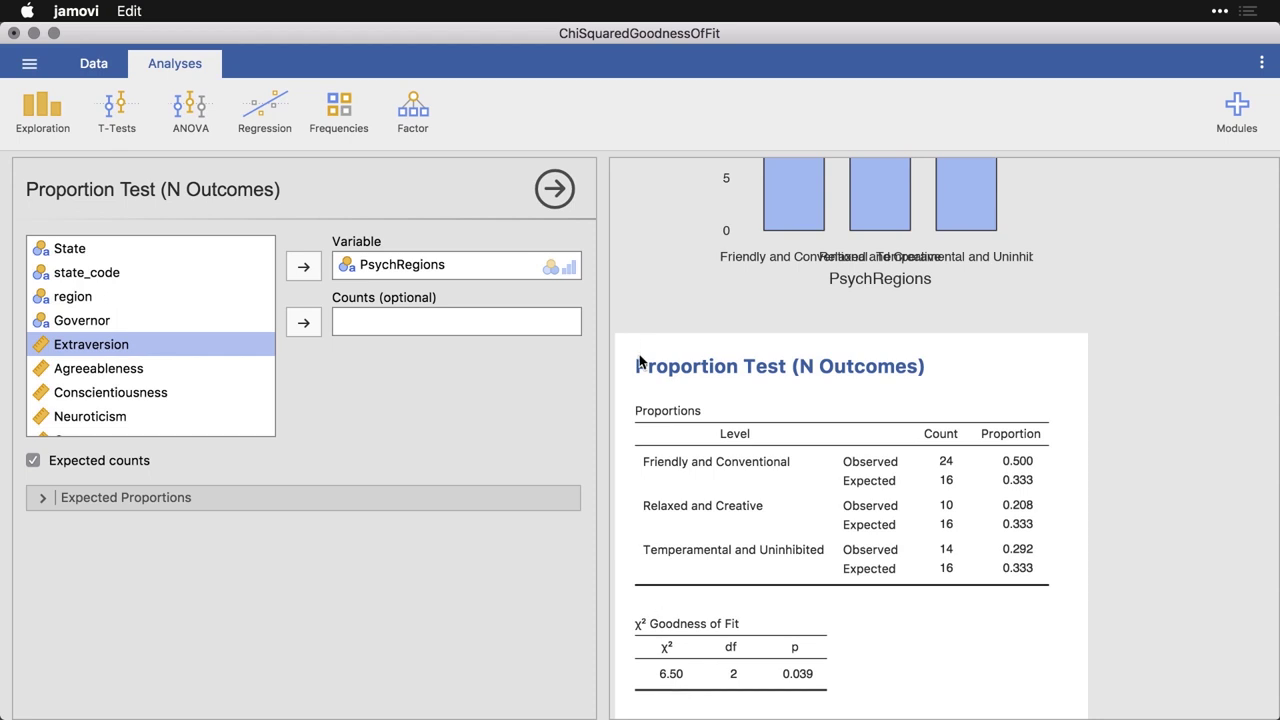
click(556, 190)
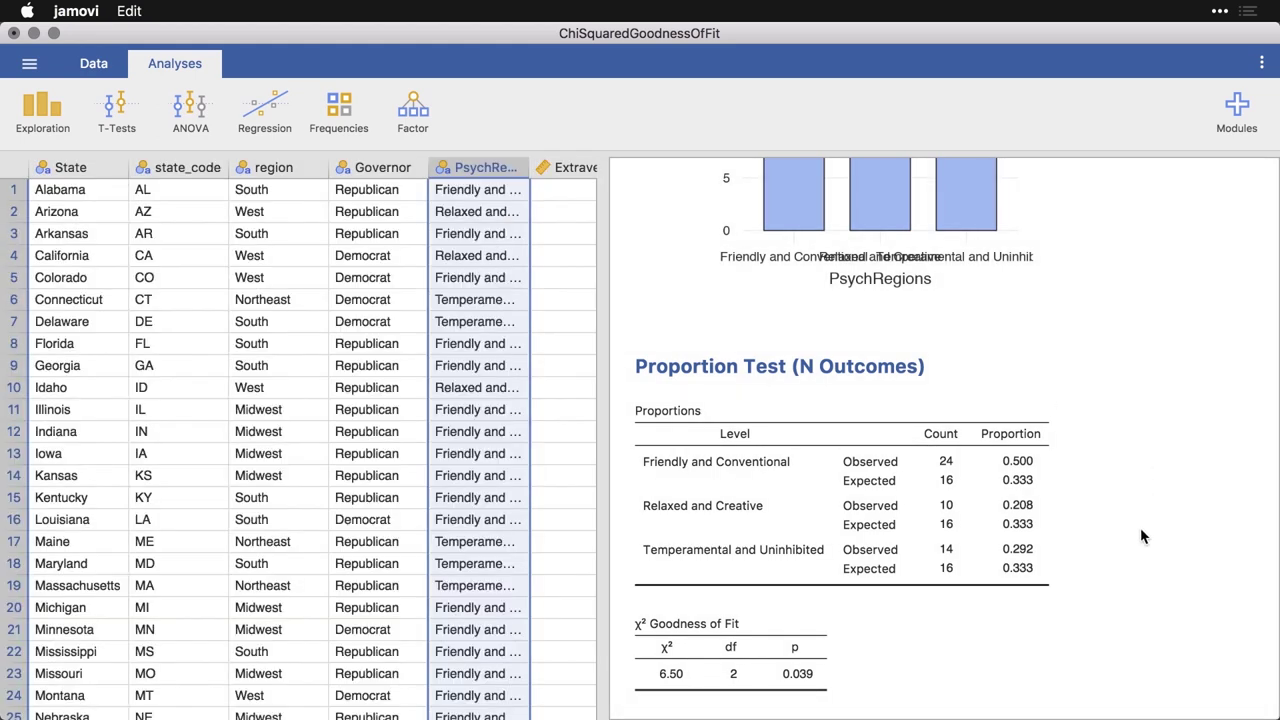
Create a second N Outcomes test on PsychRegions with expected counts and Expected Proportions expanded.
click(346, 118)
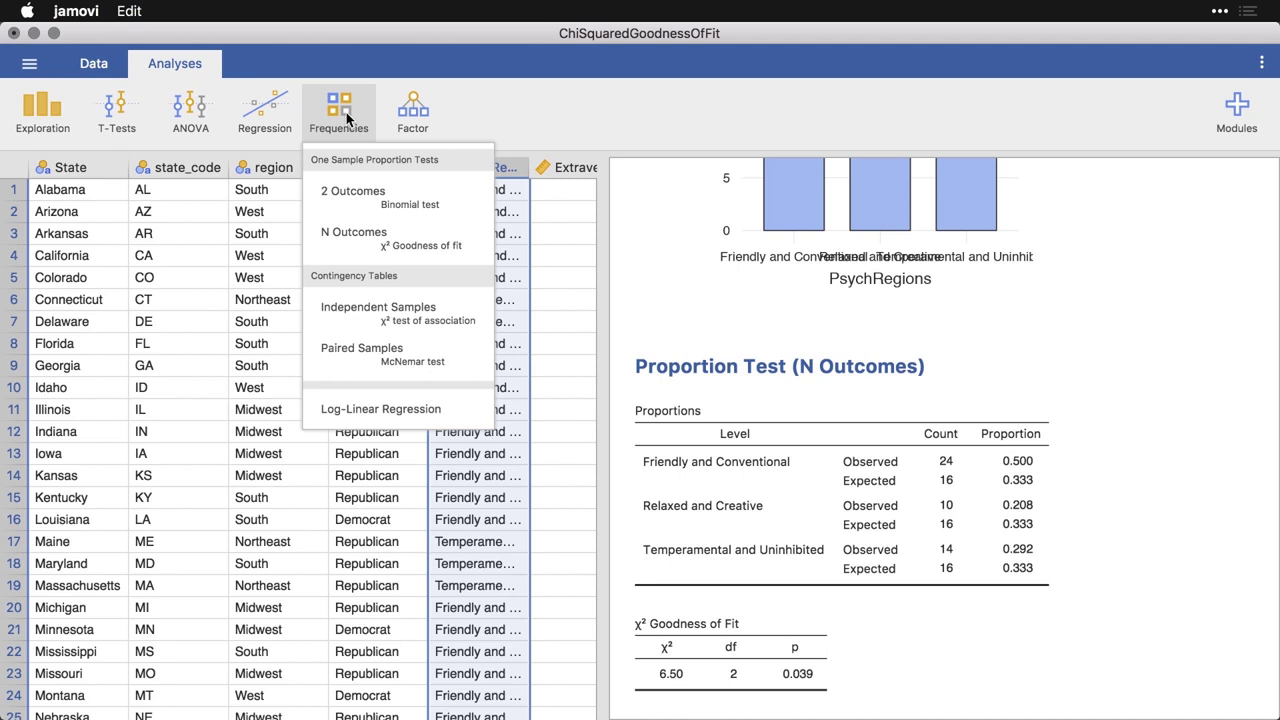
click(427, 236)
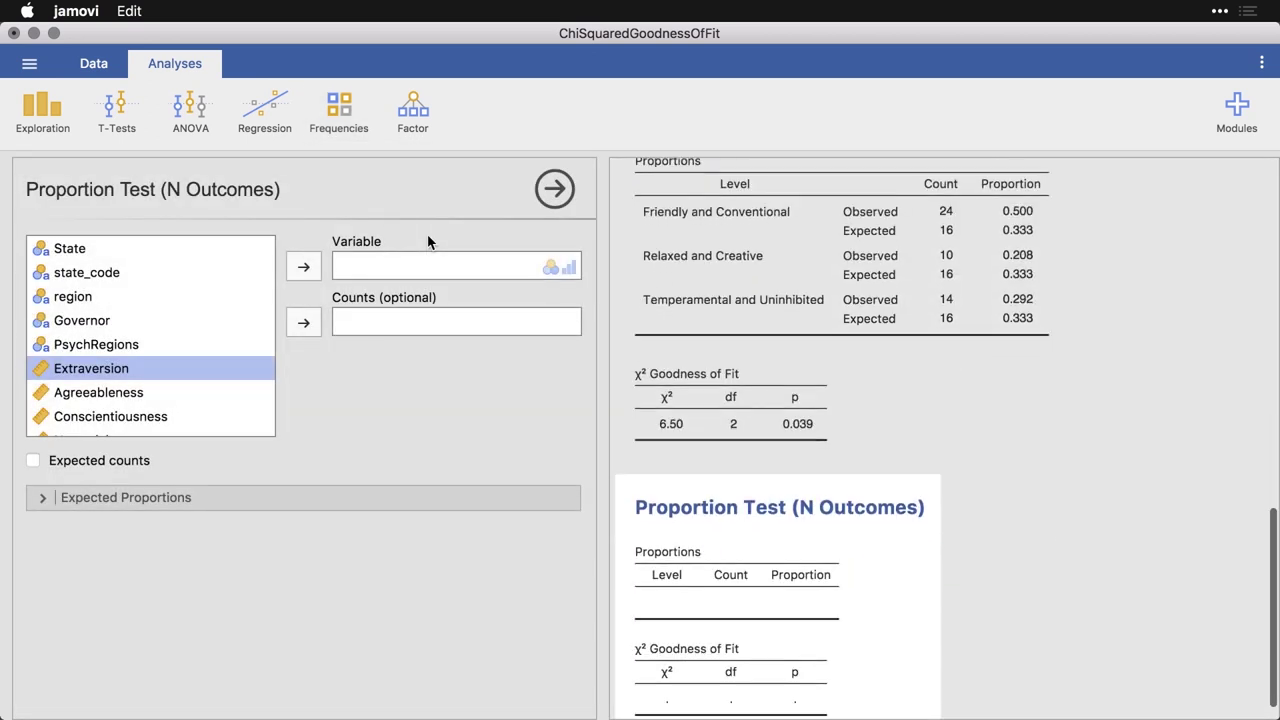
click(149, 352)
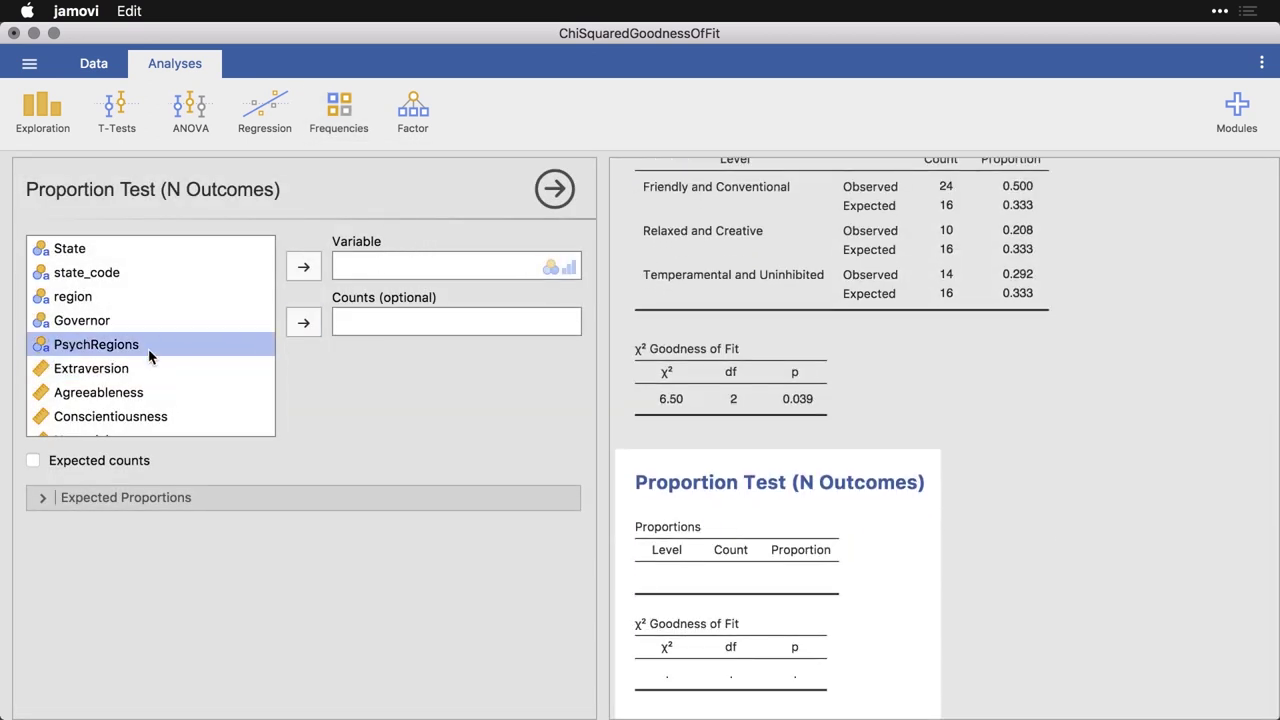
click(310, 267)
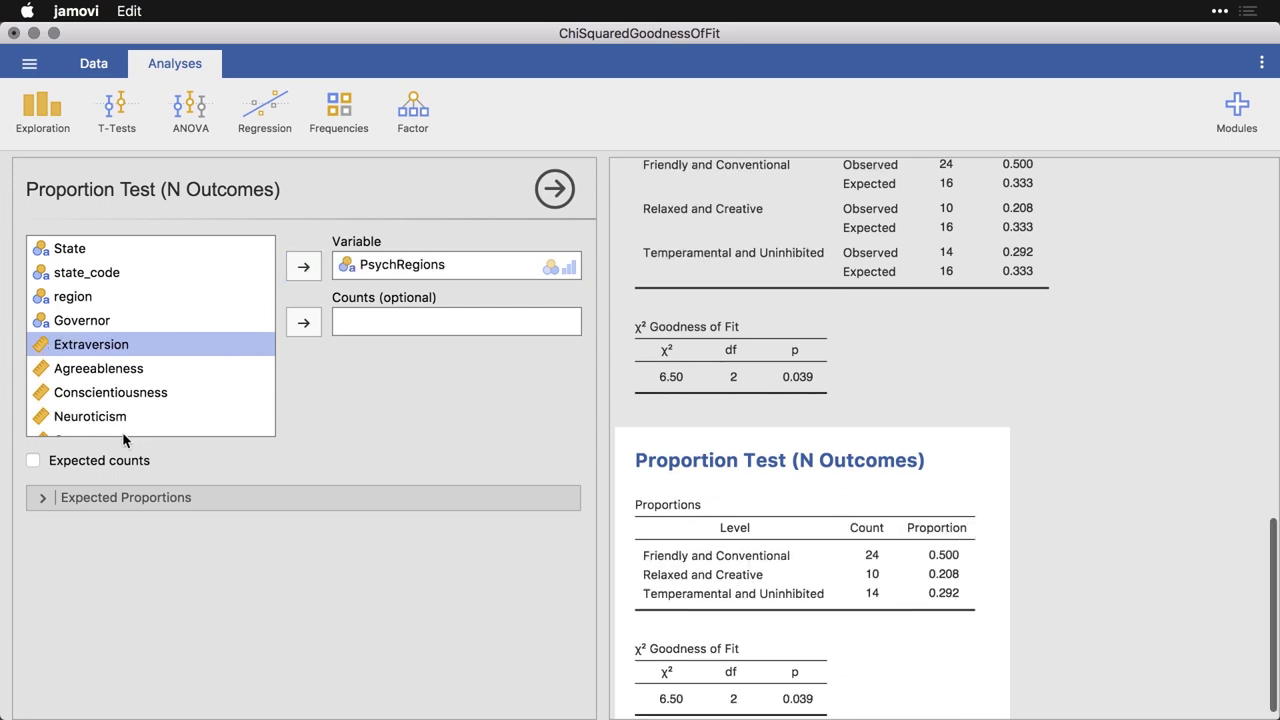
click(33, 460)
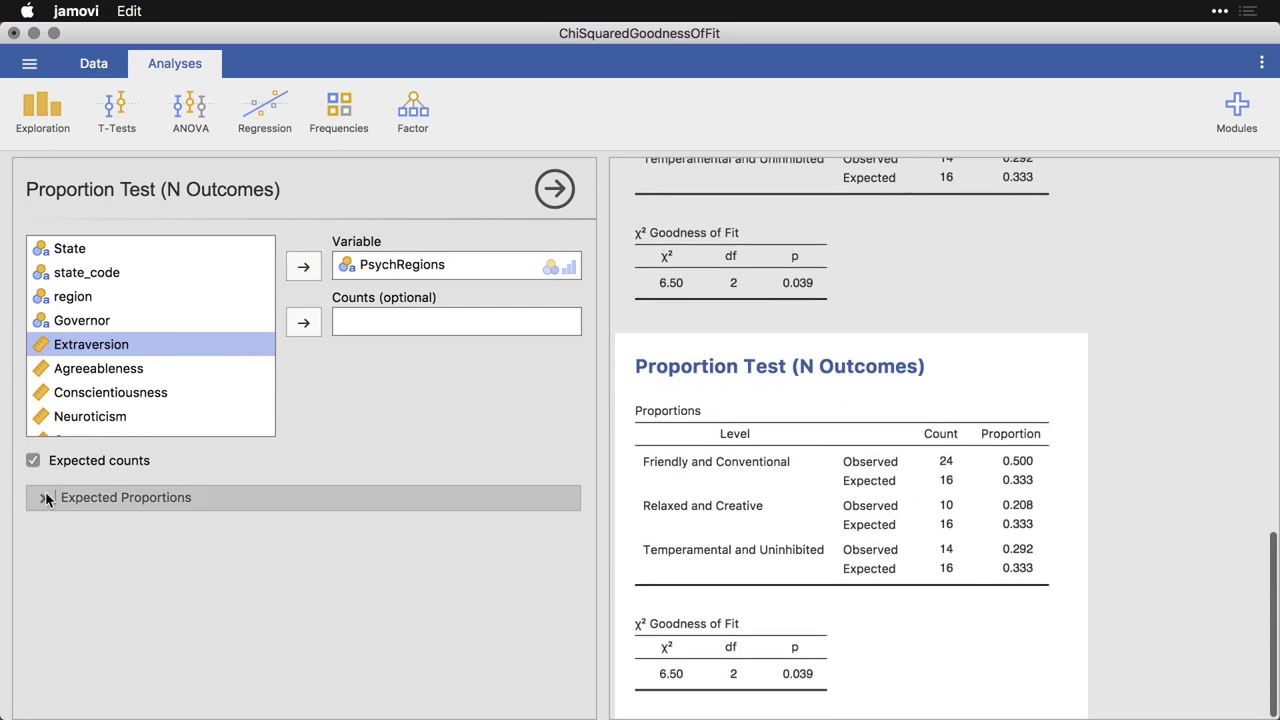
click(44, 498)
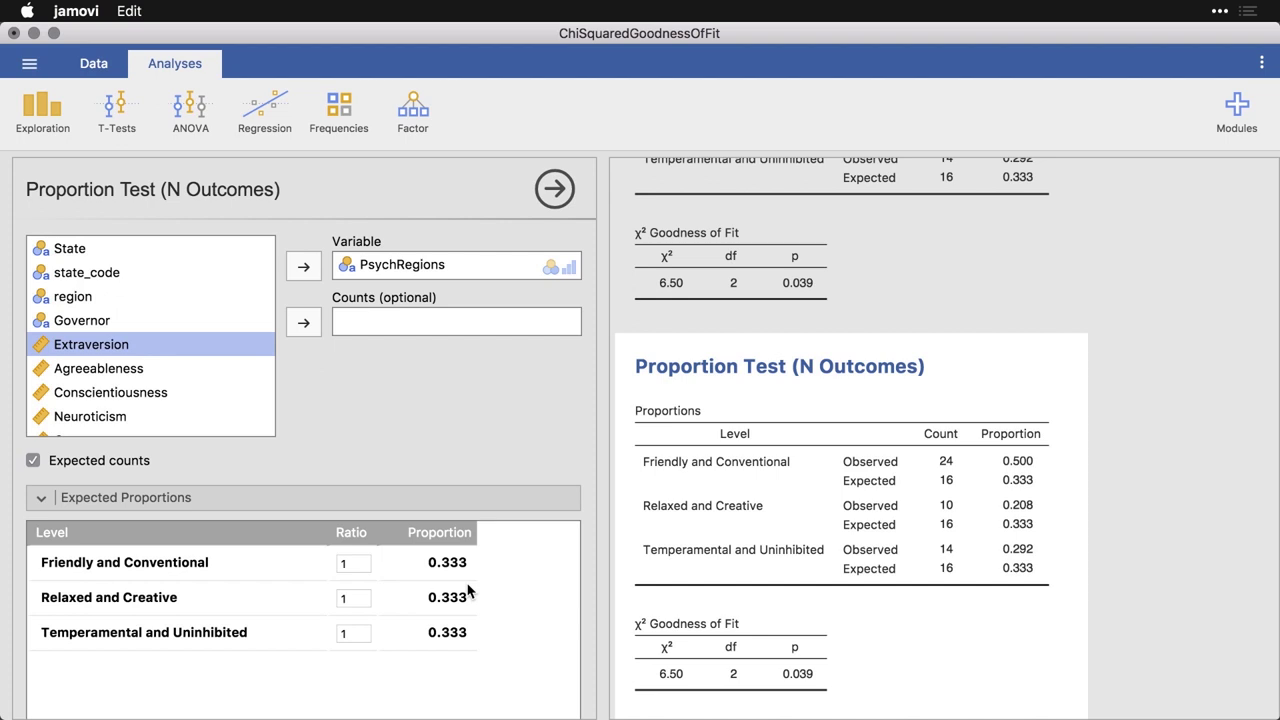
Set expected ratios to 60, 25 and 15, giving χ² 7.56, df 2, p 0.023.
click(366, 562)
text(60)
click(353, 598)
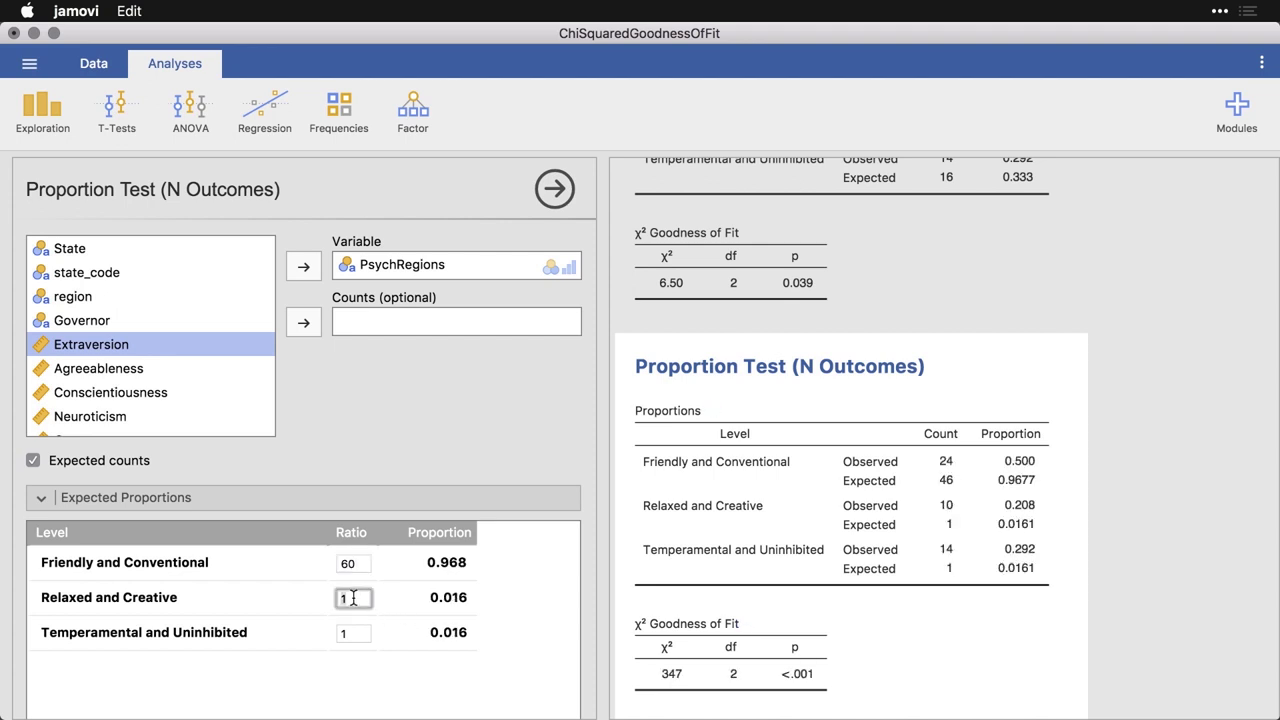
text(25)
click(350, 633)
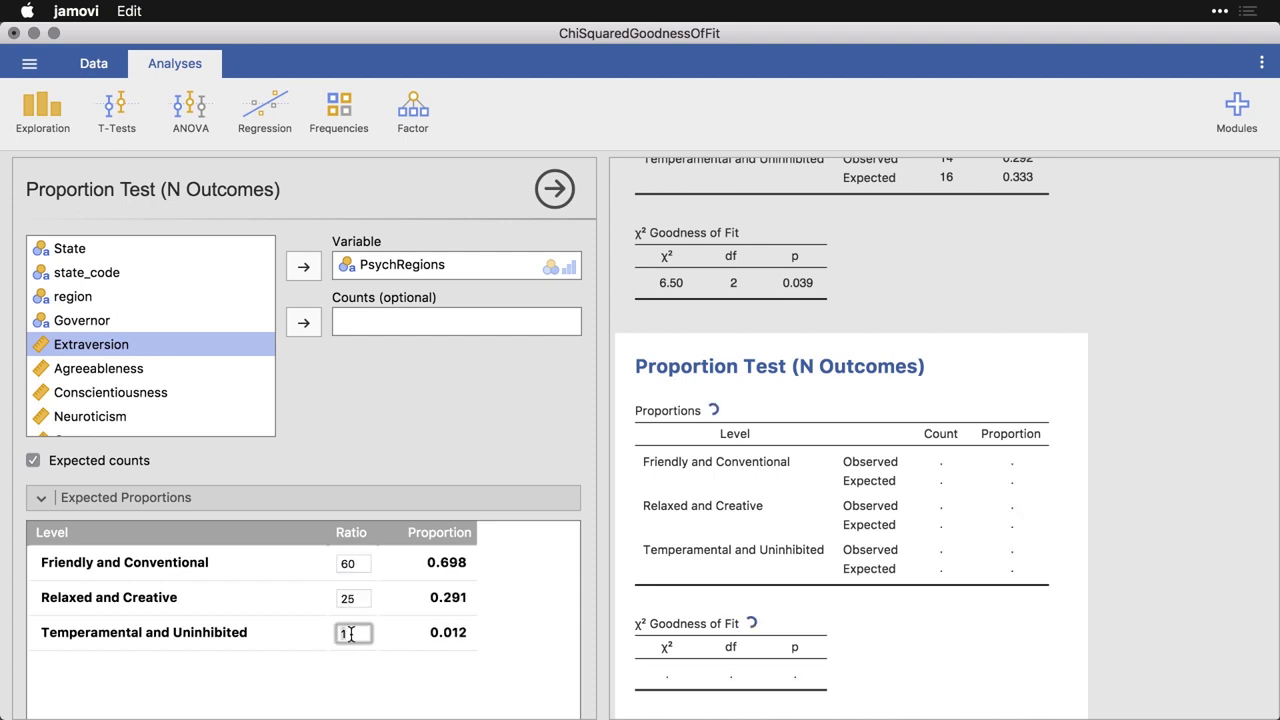
text(5)
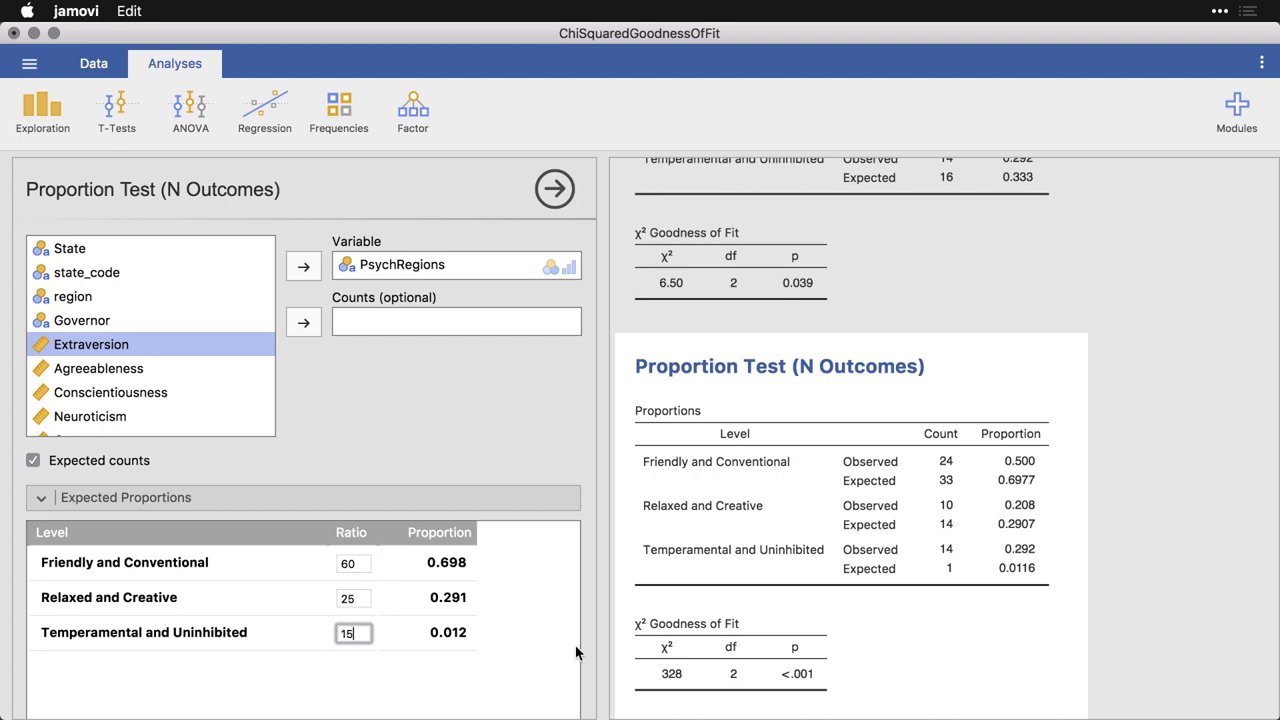
click(557, 199)
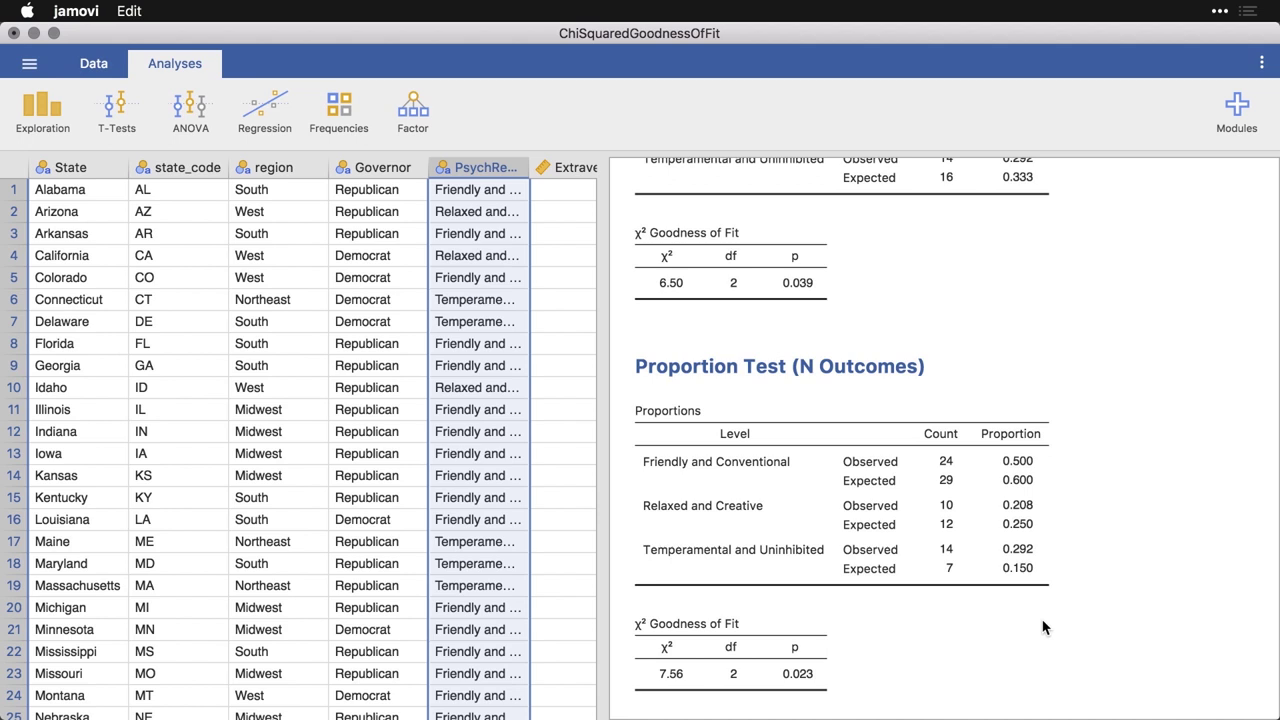
scroll(1043, 627, up, 3)
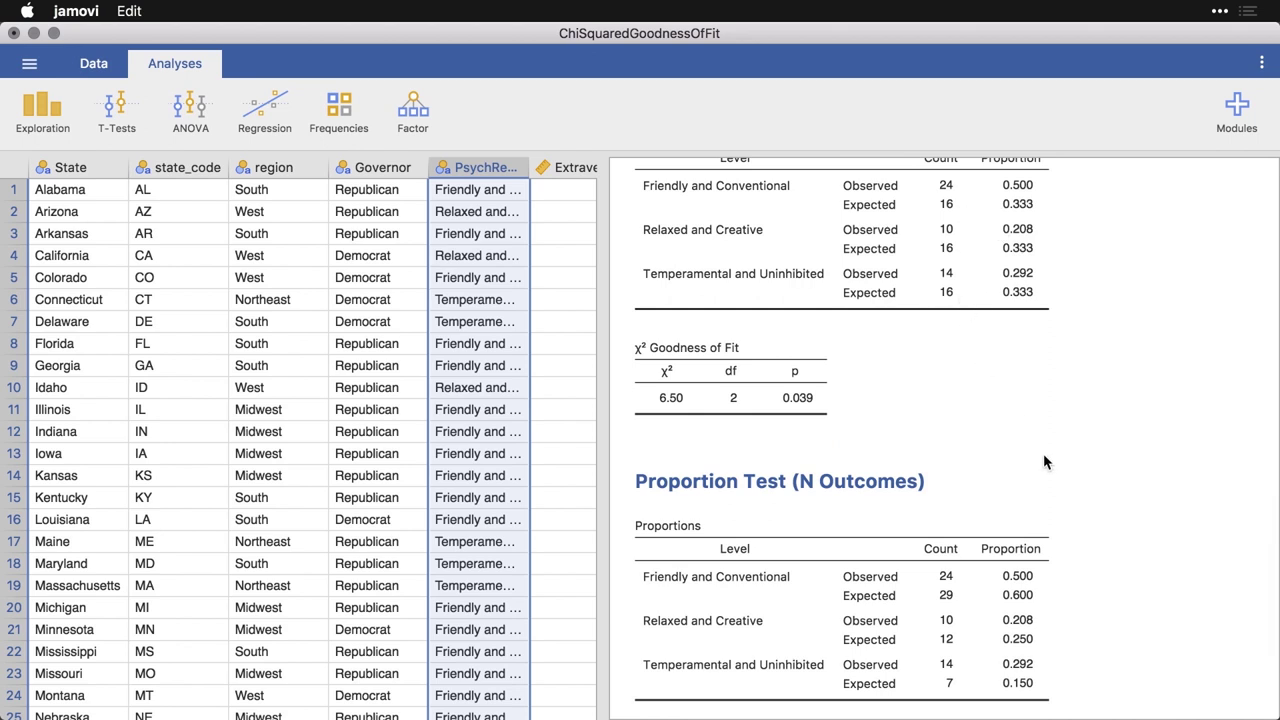
scroll(1043, 455, down, 3)
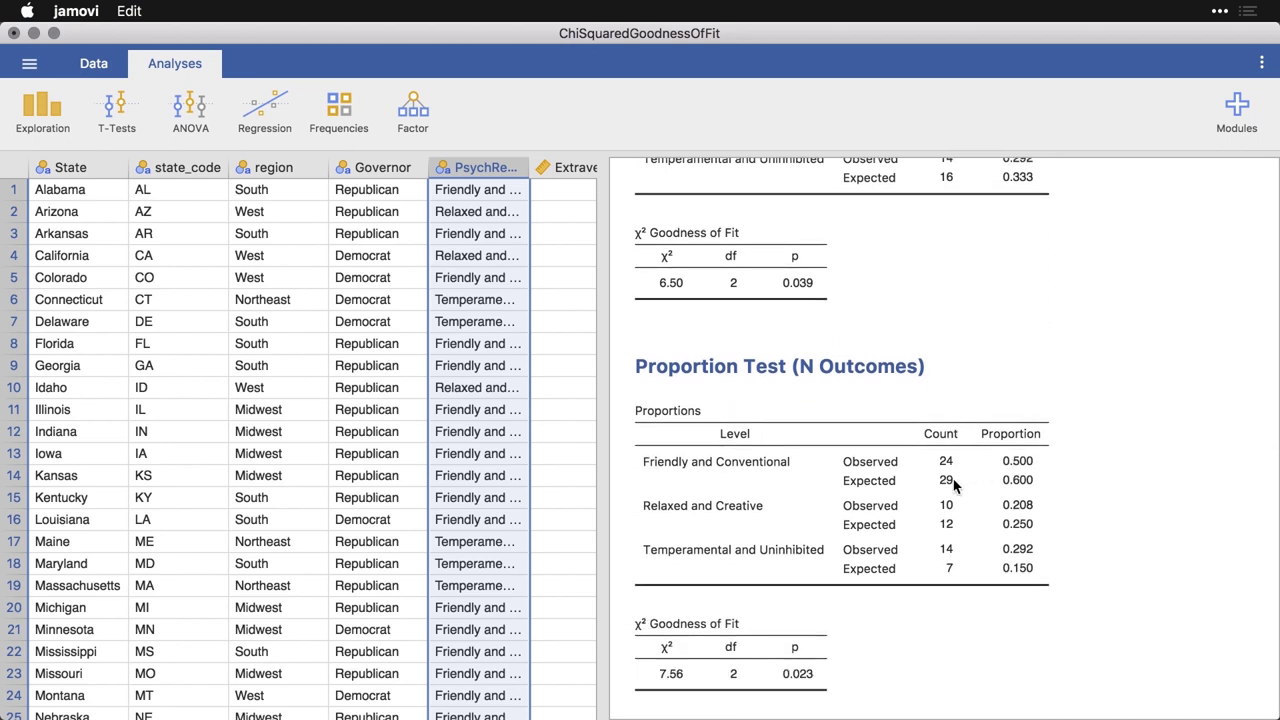